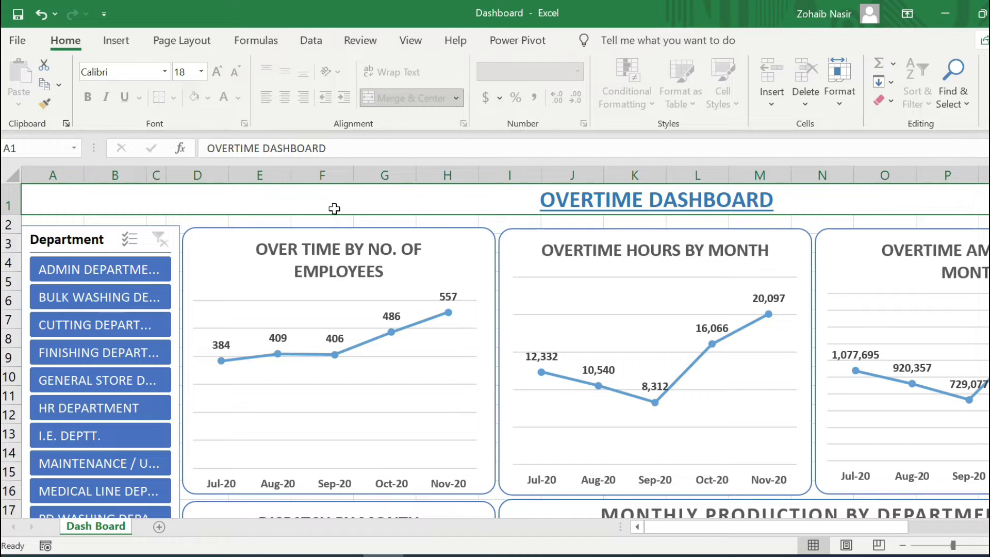
Zoom out until the Designation and Month slicers are visible, then zoom back in slightly.
click(903, 545)
click(902, 545)
click(903, 545)
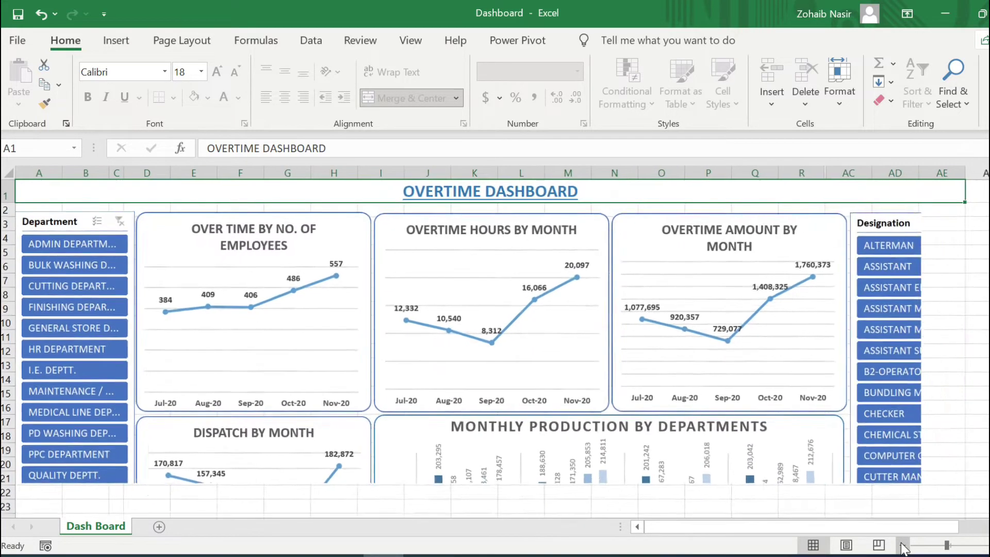
click(904, 545)
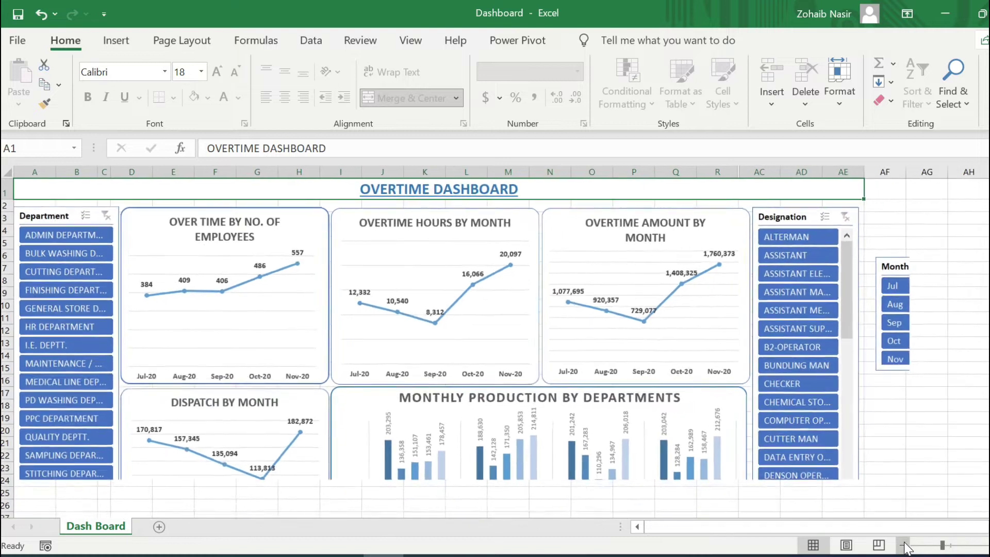
click(904, 545)
click(903, 545)
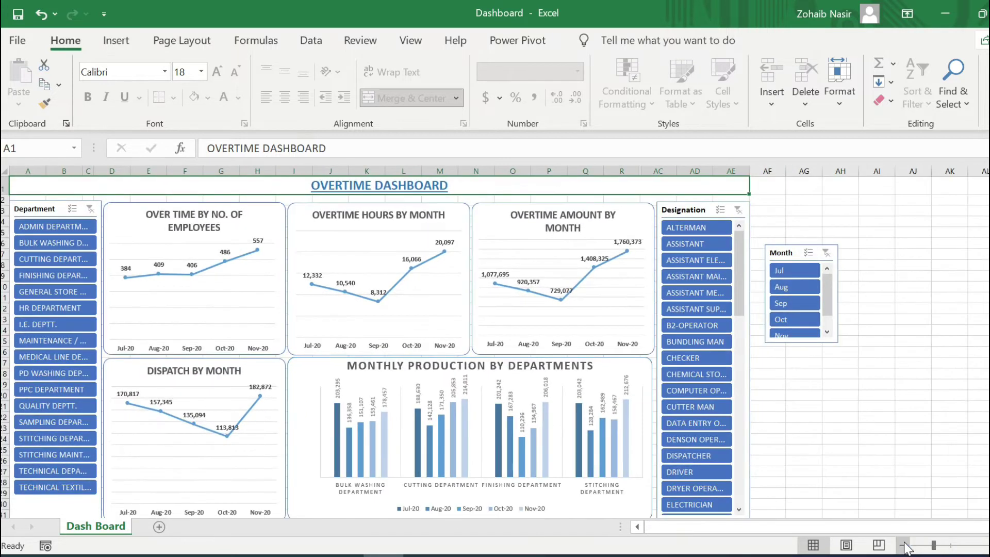
click(904, 545)
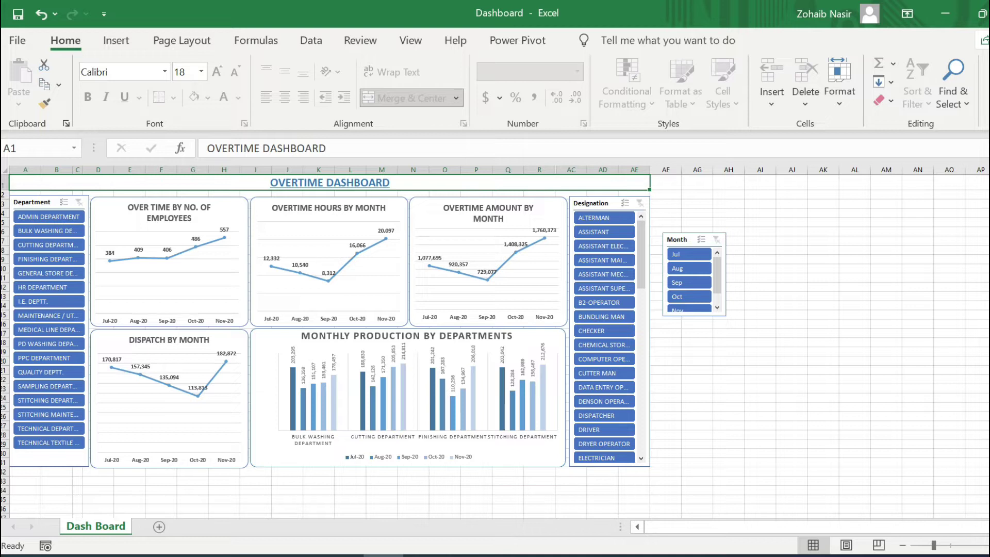
drag(934, 546, 946, 546)
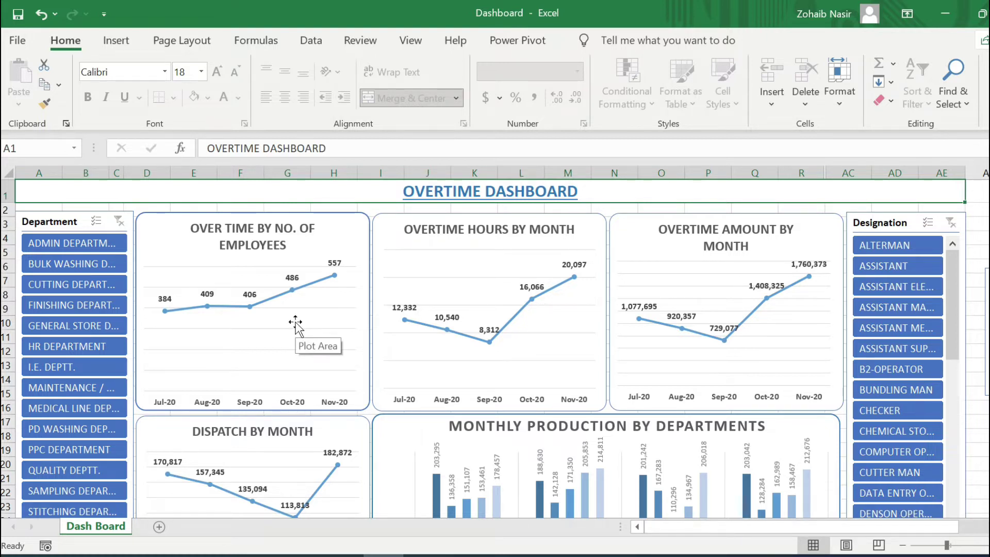
Select the OVERTIME DASHBOARD title cell and zoom in closer on the charts.
click(279, 193)
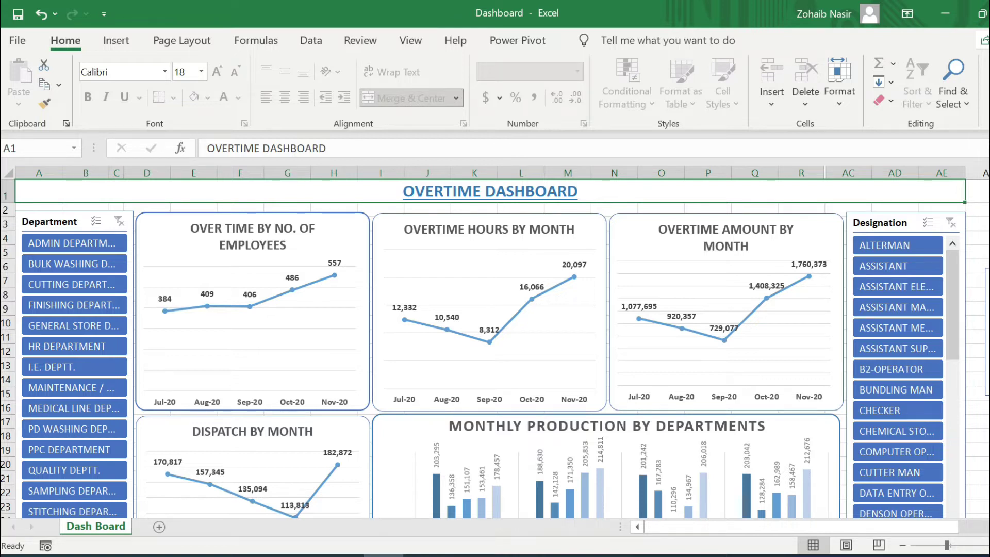
scroll(3, 281, down, 1)
scroll(2, 281, up, 1)
drag(947, 545, 950, 545)
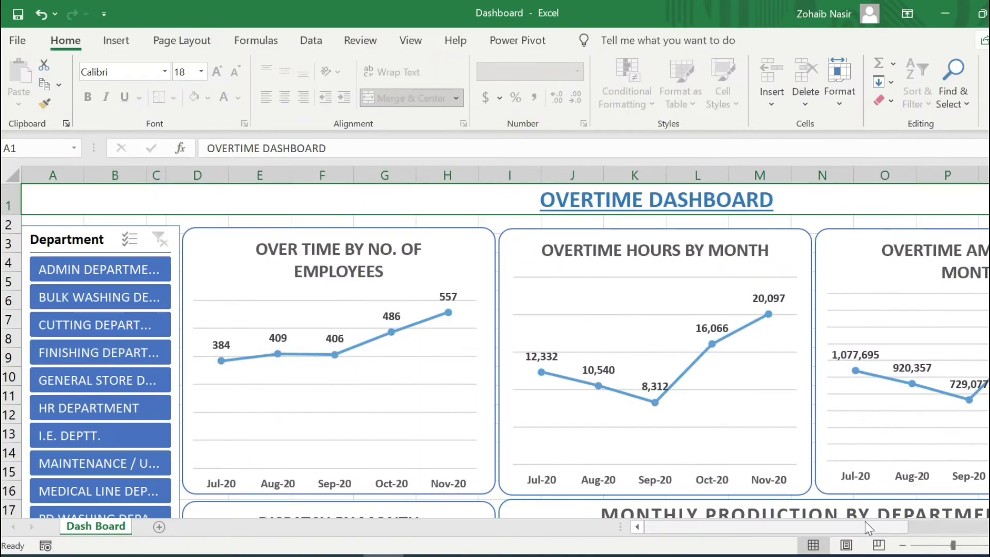
click(831, 526)
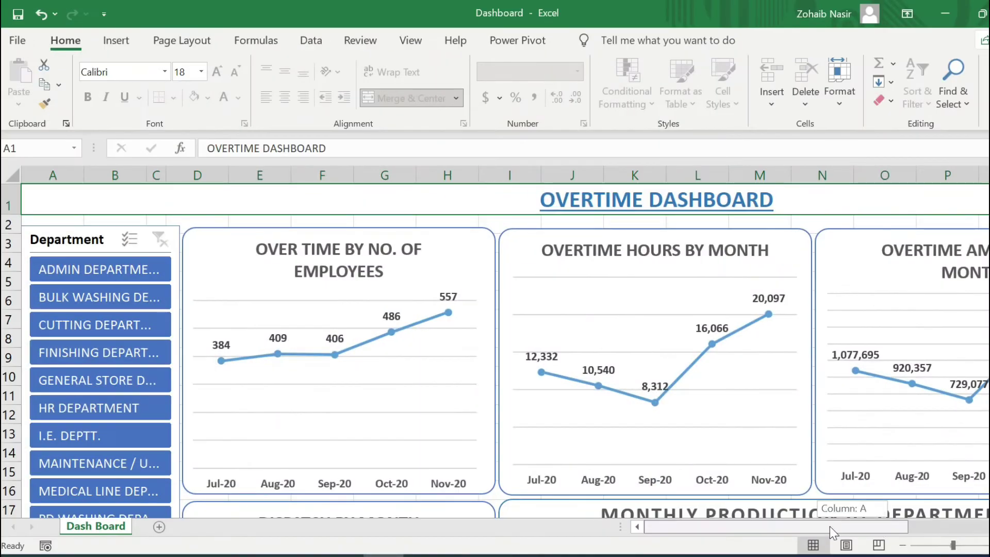
Inspect the OVER TIME BY NO. OF EMPLOYEES chart and its month axis labels.
click(293, 228)
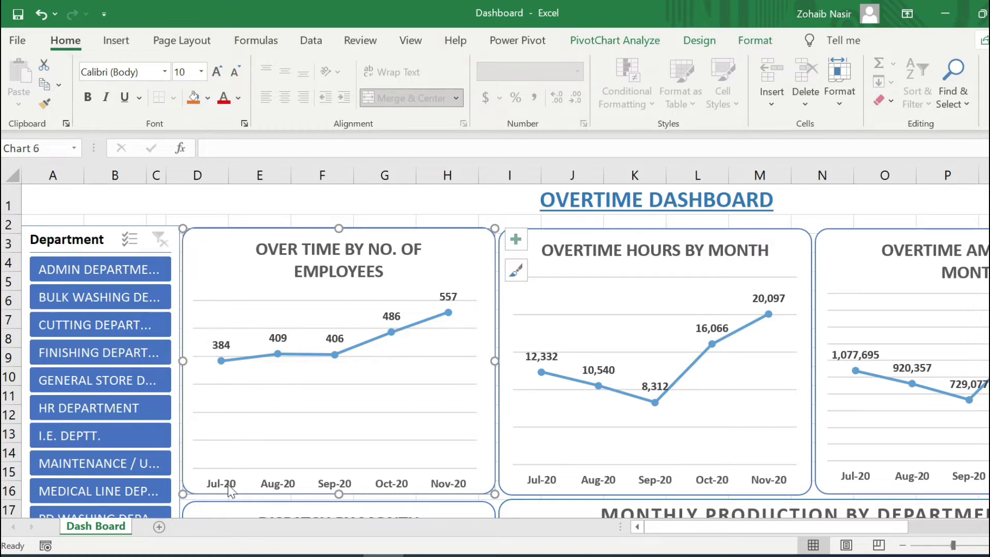
click(250, 477)
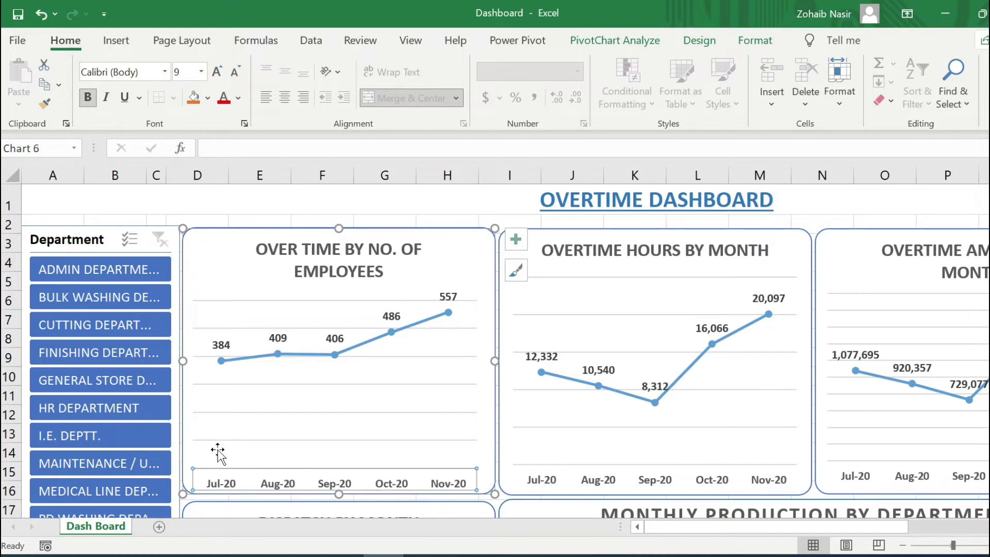
mouse_move(218, 358)
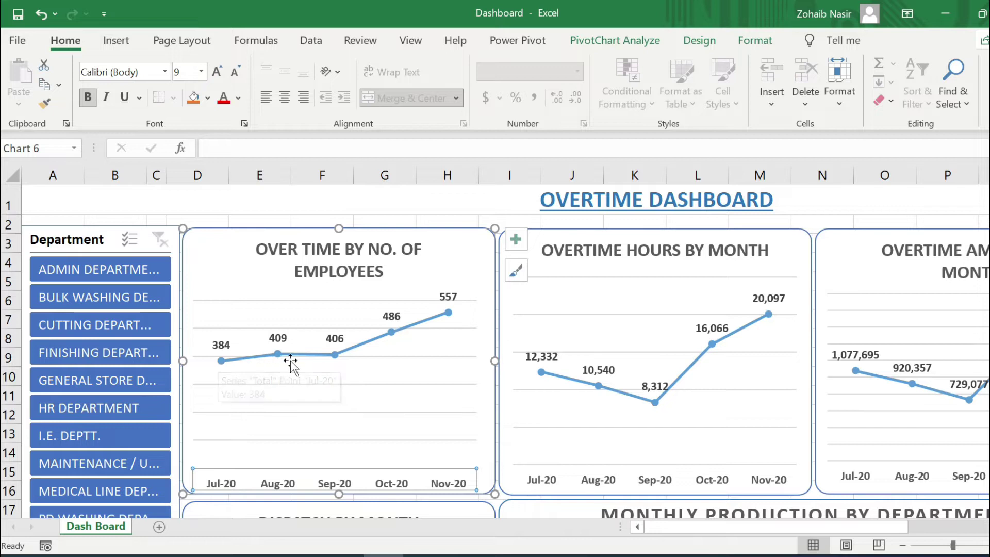
mouse_move(277, 360)
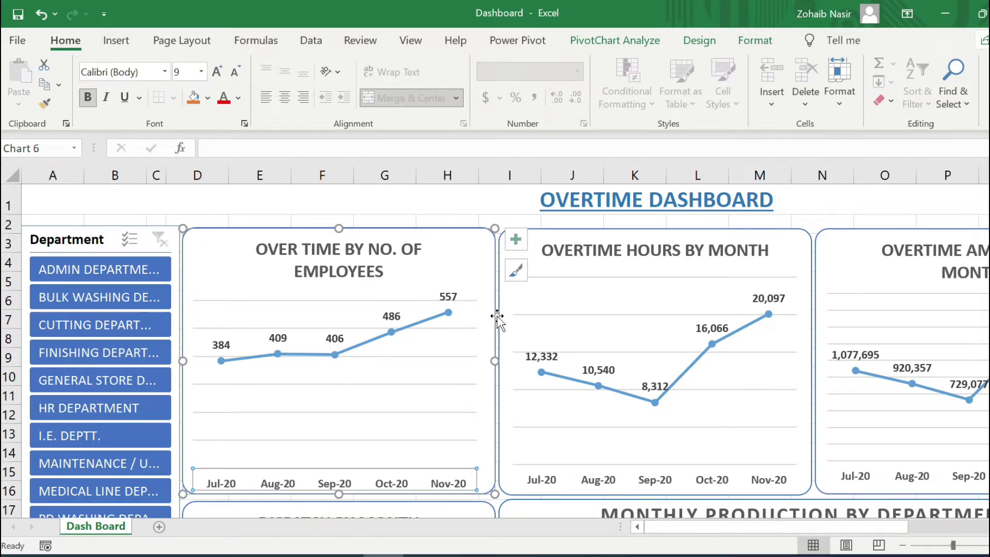
click(429, 206)
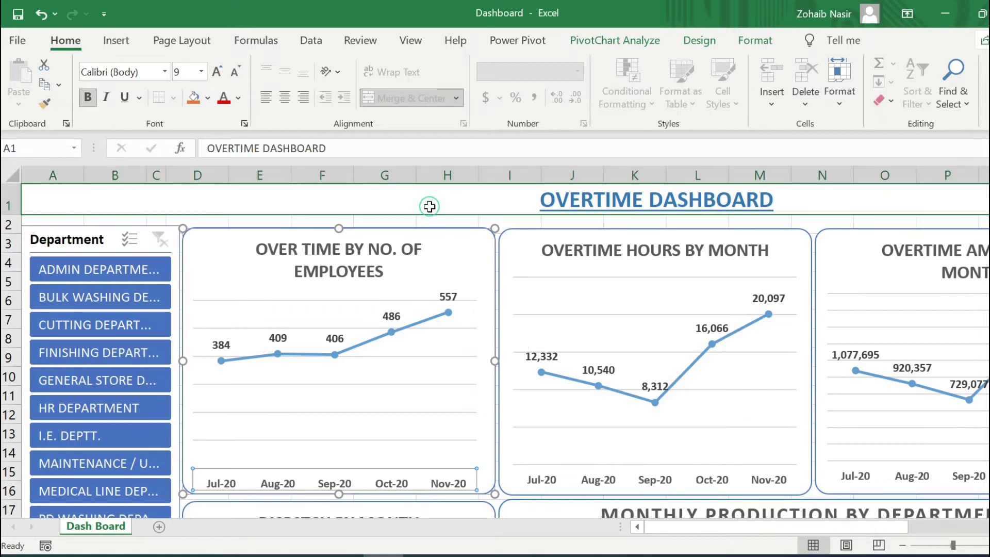
Inspect the OVERTIME HOURS BY MONTH chart, its overtime hours line and month axis labels.
click(582, 243)
click(621, 232)
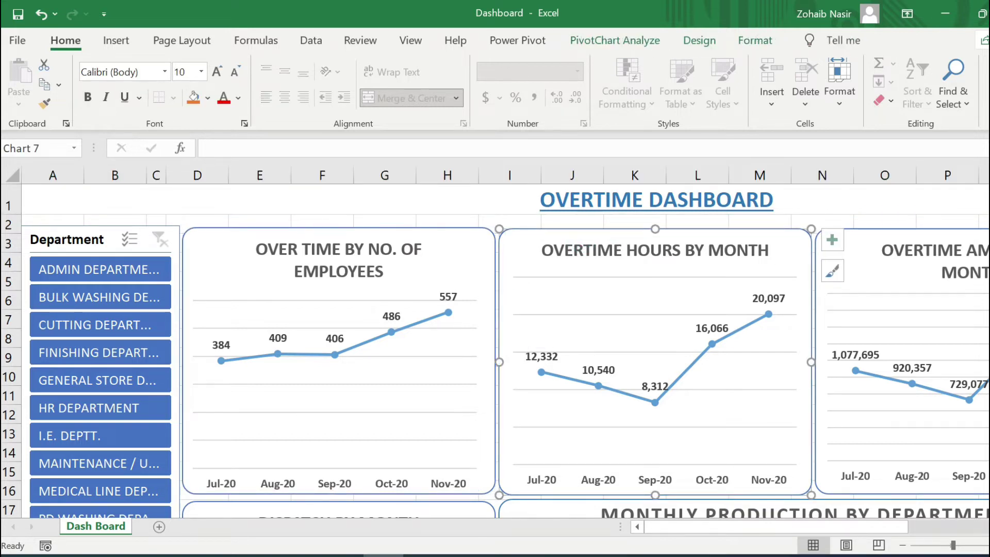
drag(680, 522, 710, 524)
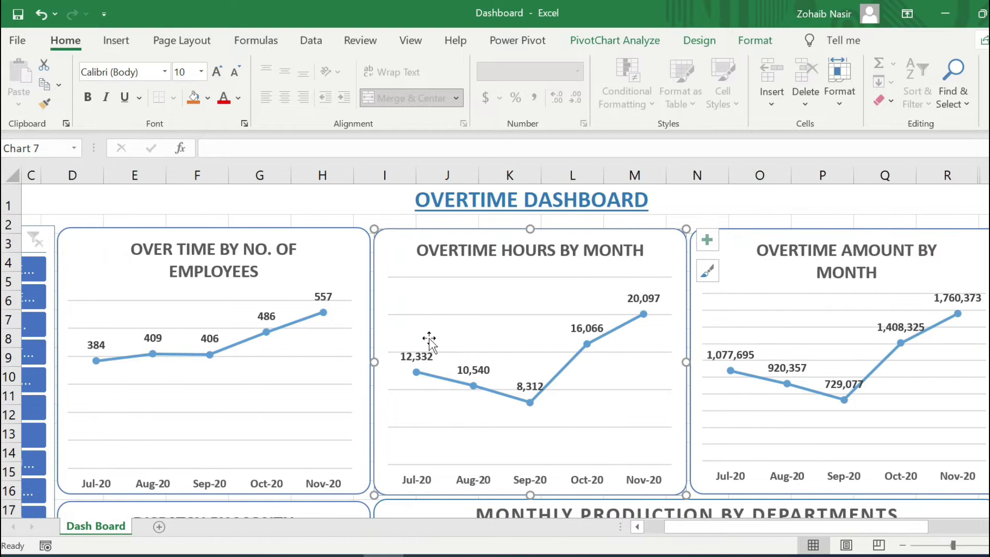
click(417, 371)
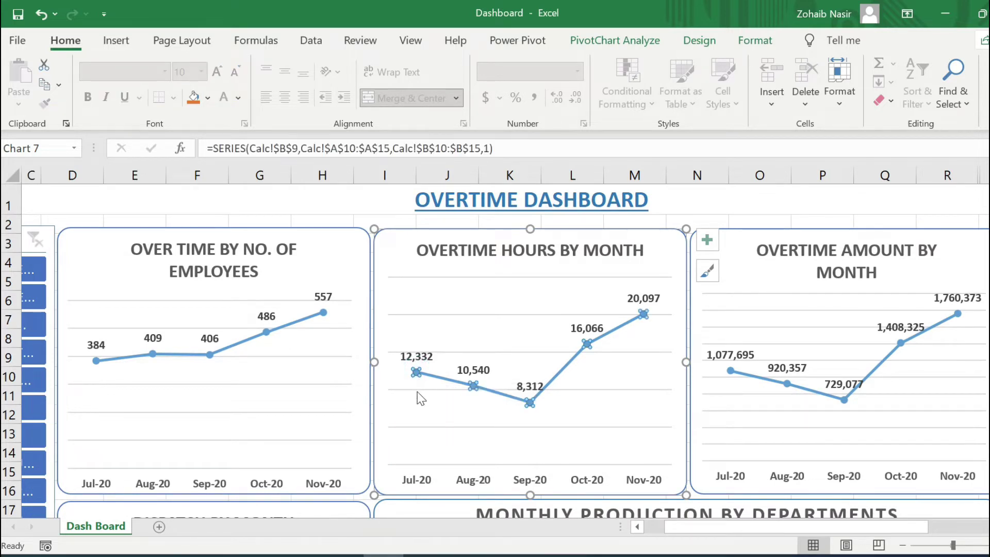
click(412, 483)
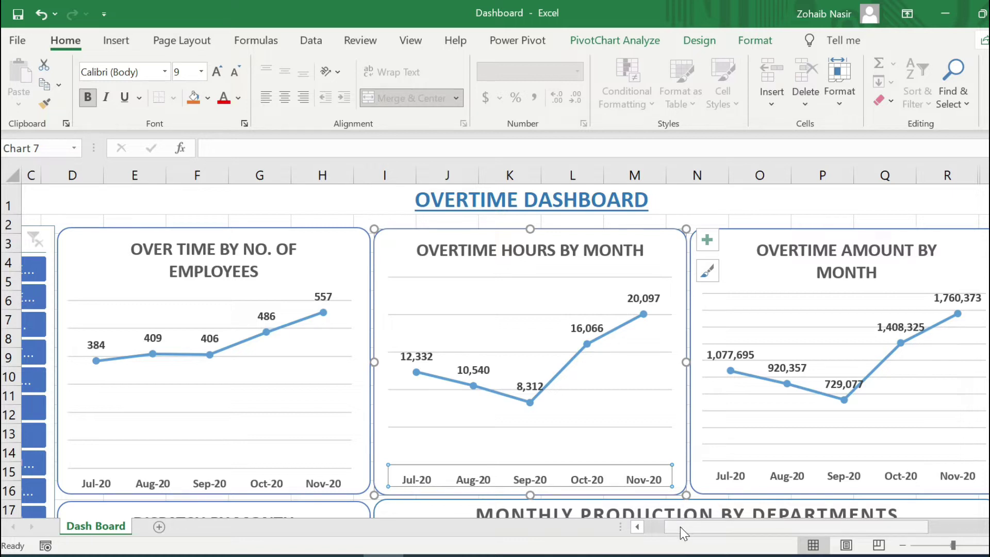
drag(680, 527, 692, 527)
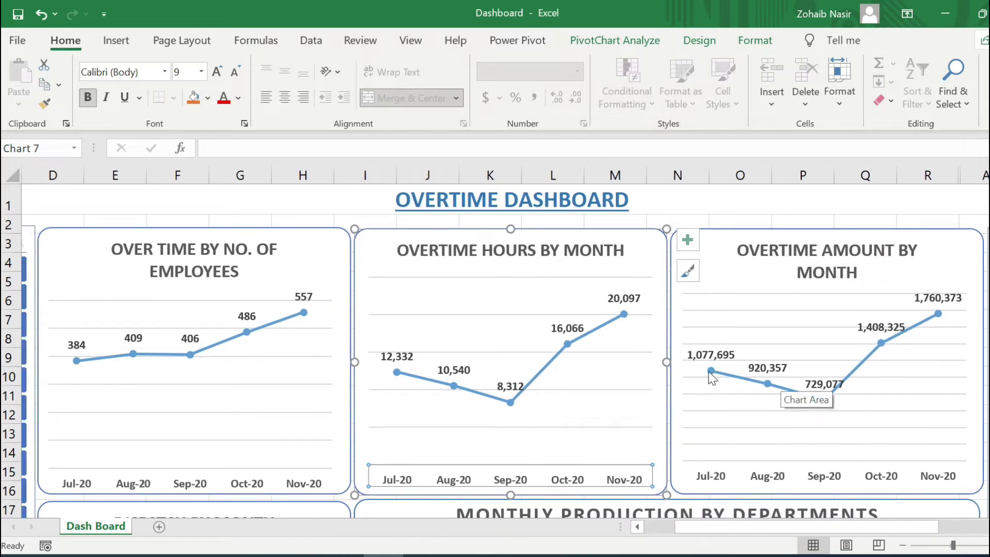
mouse_move(711, 379)
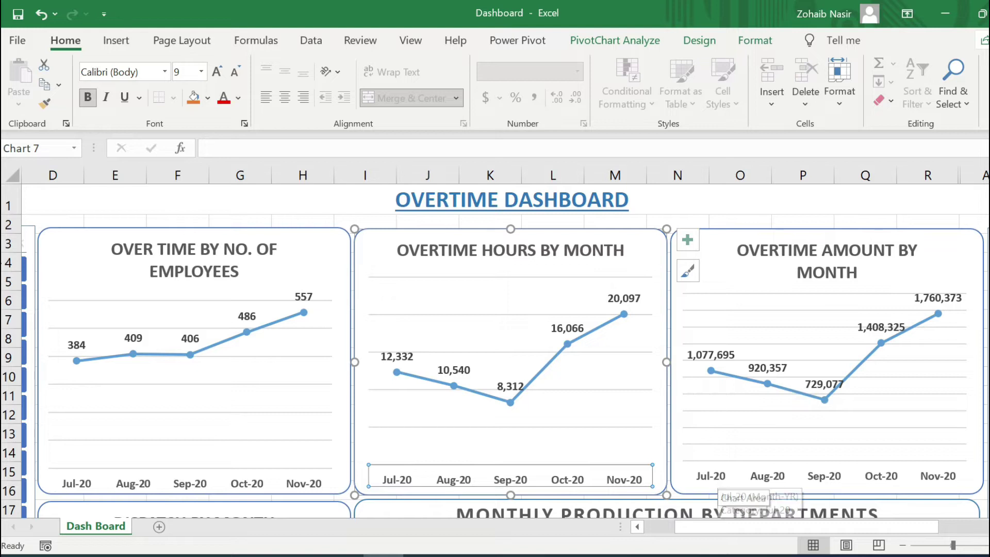
Scroll down to the DISPATCH BY MONTH chart and inspect its 170,817 data label and month axis.
scroll(718, 492, down, 1)
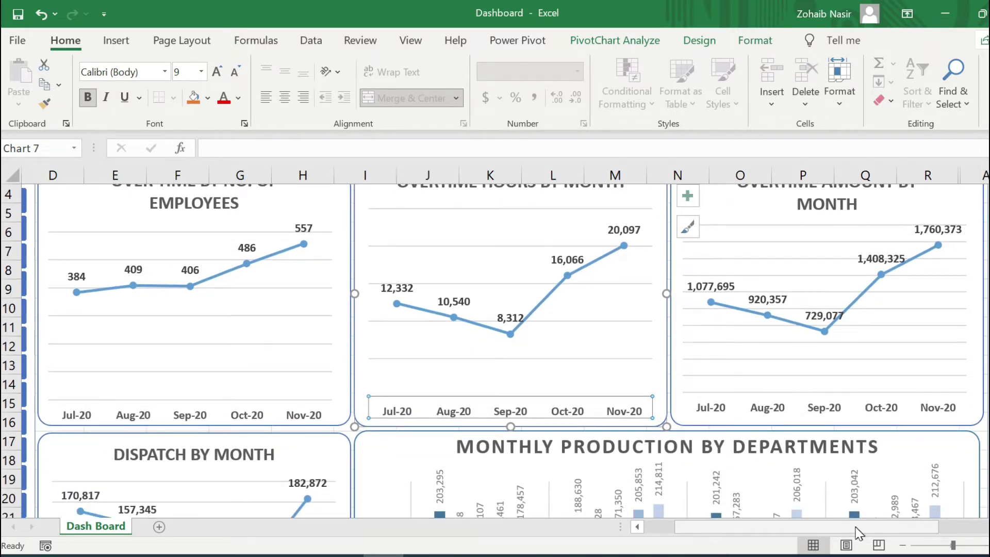
drag(857, 531, 802, 531)
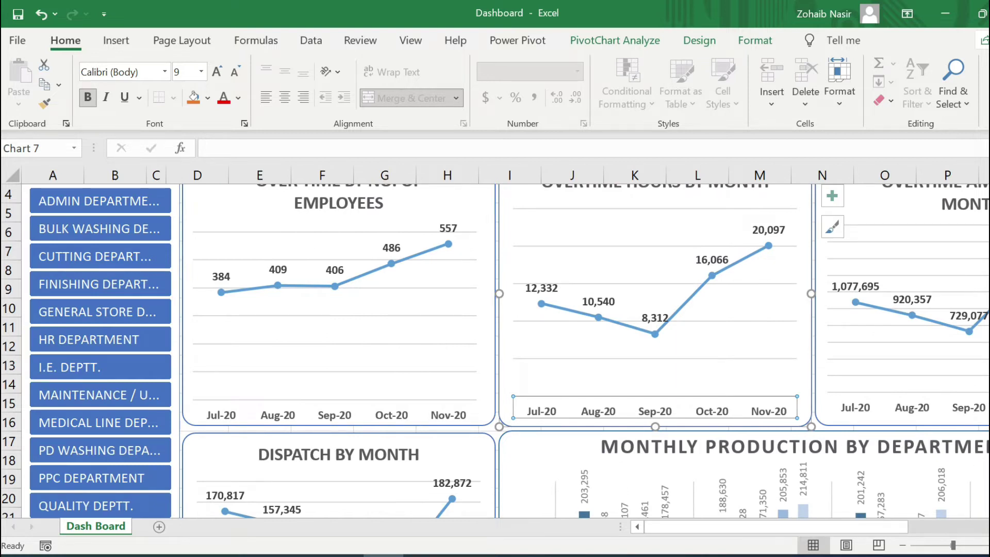
scroll(495, 350, down, 2)
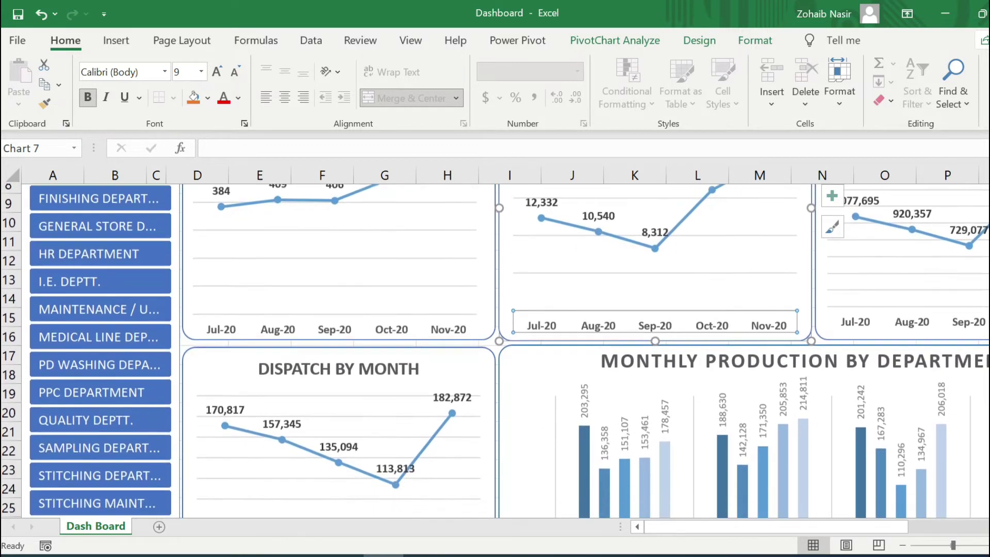
scroll(617, 470, down, 2)
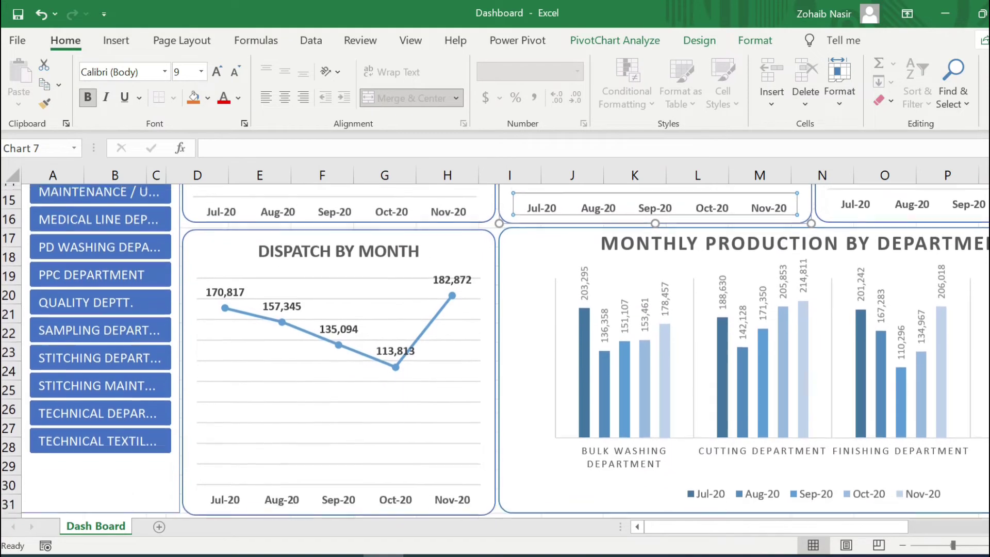
click(267, 237)
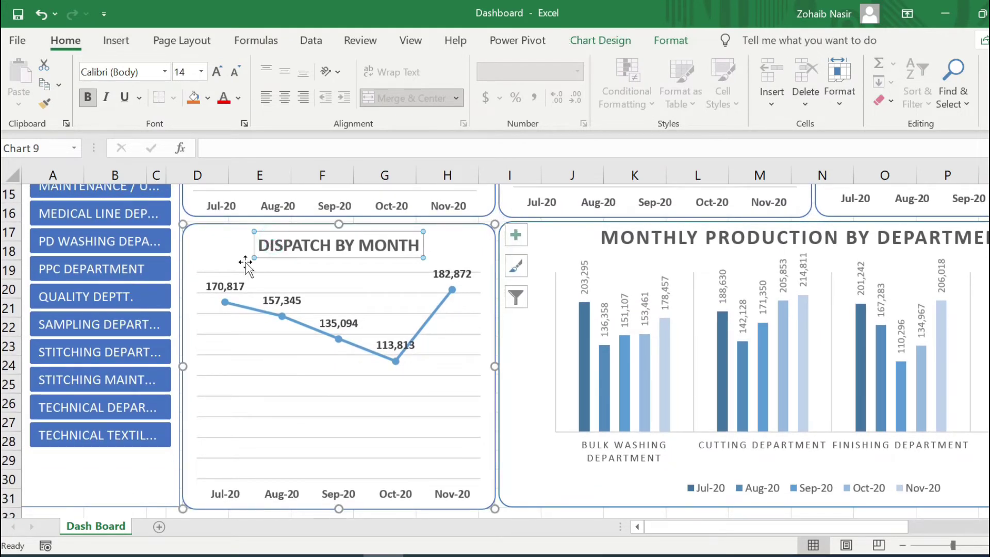
click(231, 284)
click(230, 284)
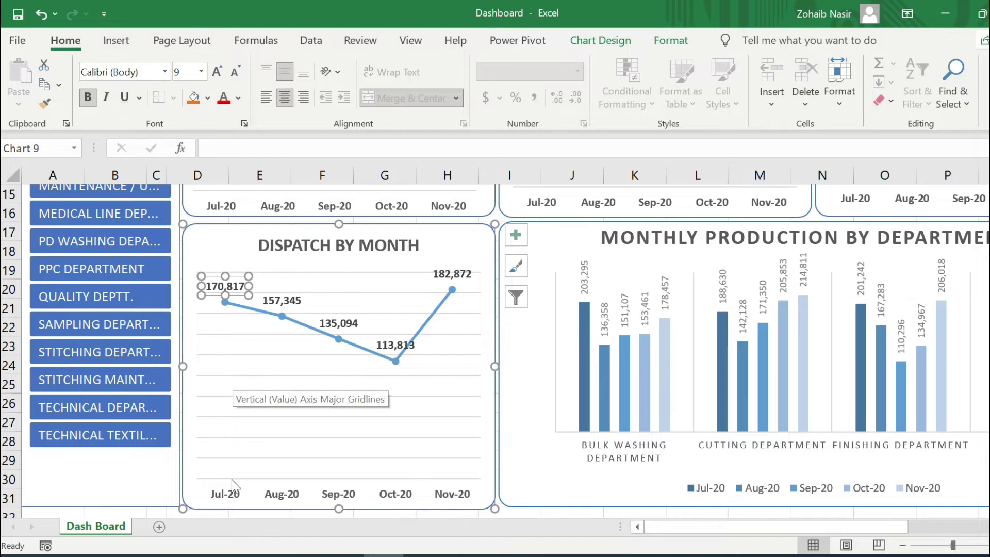
click(218, 494)
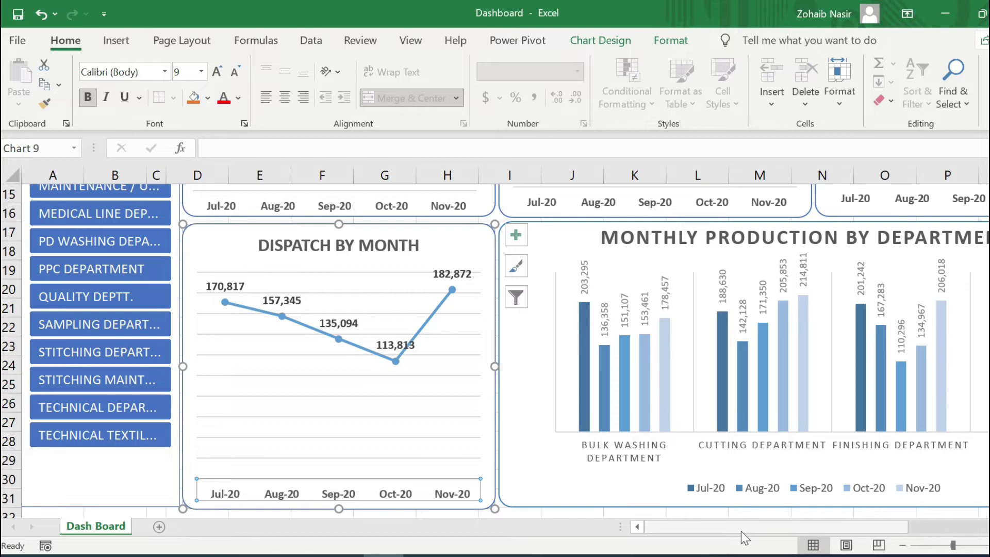
mouse_move(731, 529)
mouse_down()
mouse_move(741, 530)
mouse_move(721, 530)
mouse_up()
drag(721, 530, 779, 531)
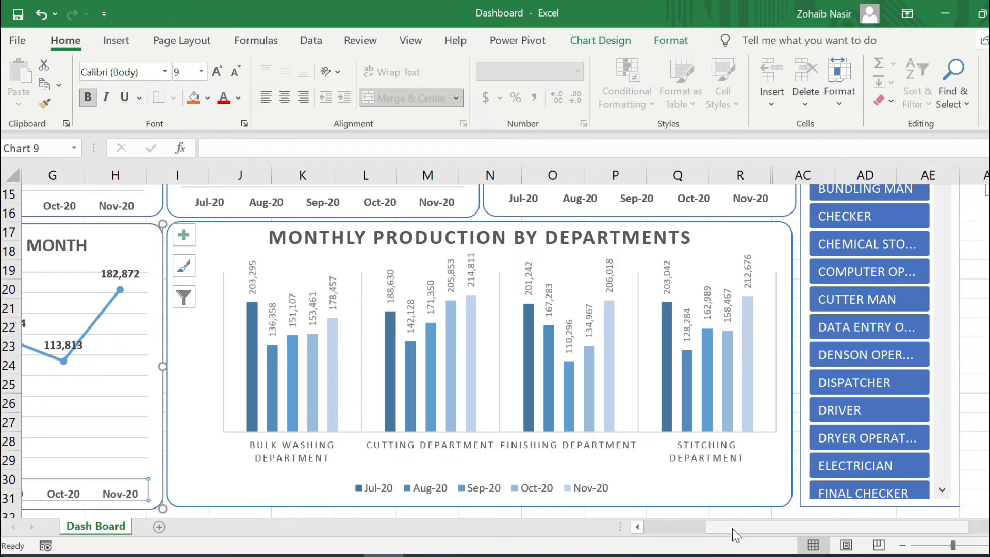
Return to row 1 and zoom out until the title, line charts, Department and Designation slicers fit.
drag(727, 534, 3, 428)
scroll(2, 238, up, 5)
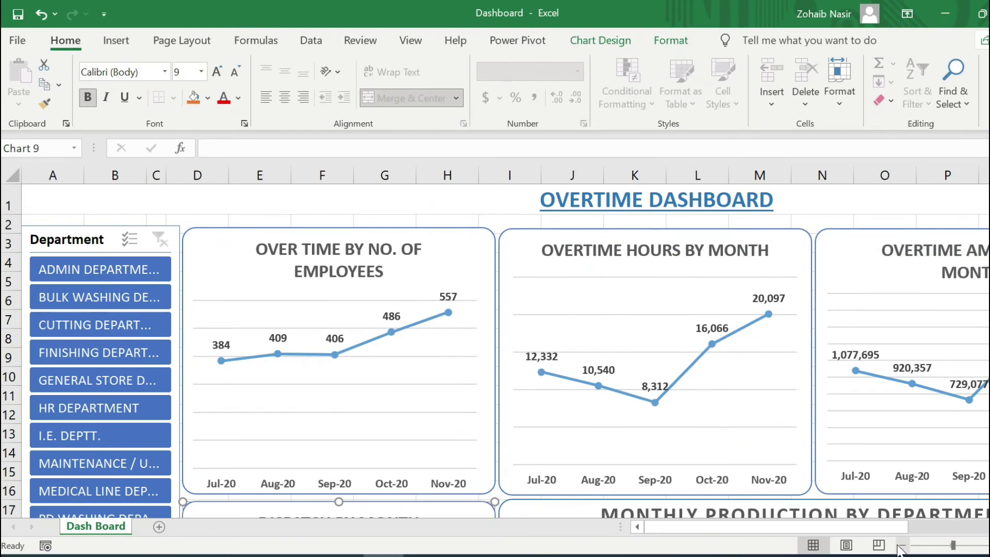
scroll(495, 351, down, 5)
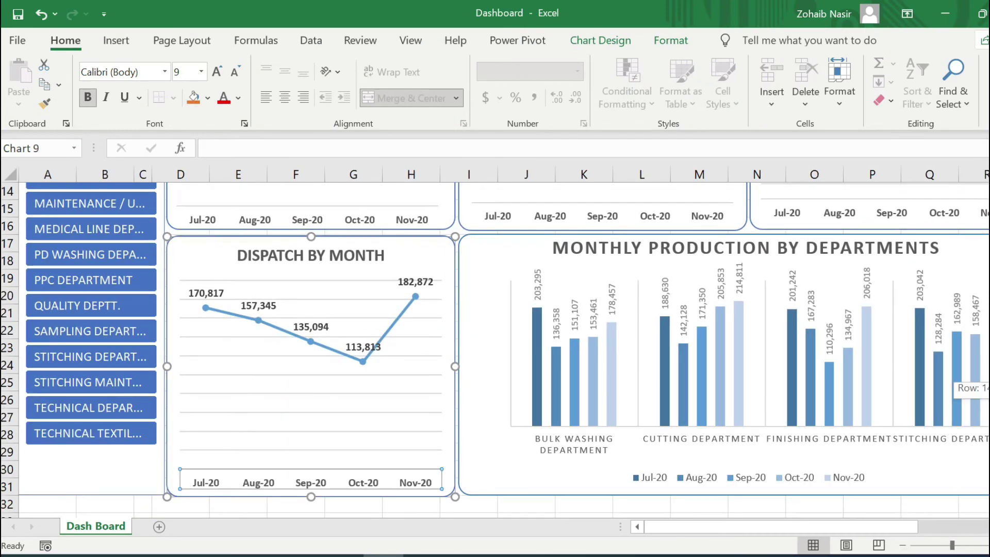
scroll(495, 351, up, 3)
scroll(495, 351, up, 2)
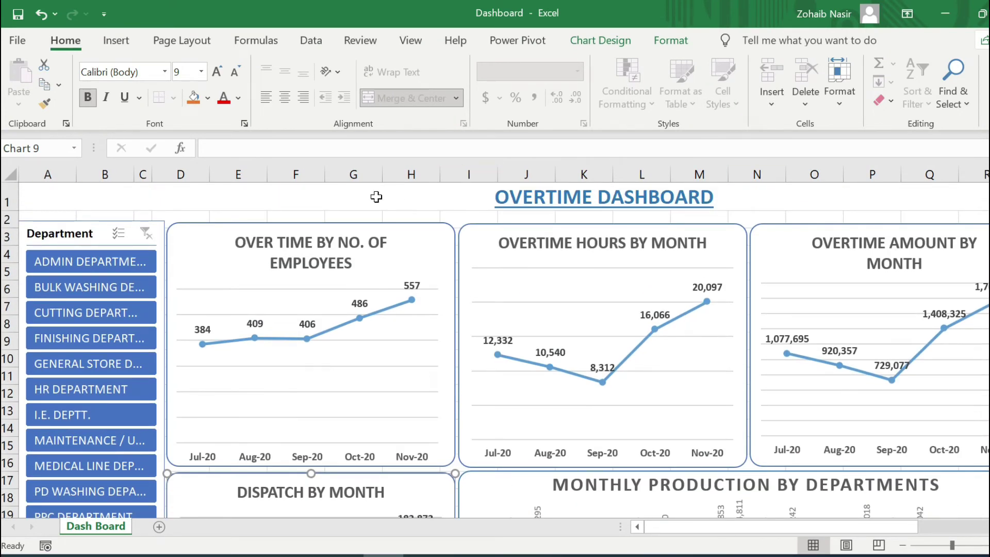
scroll(900, 540, down, 3)
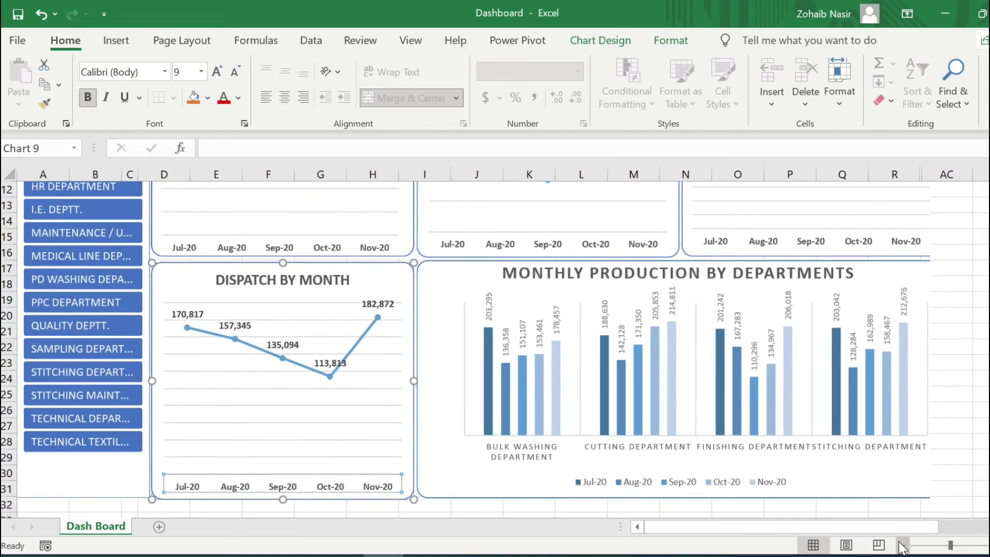
click(903, 545)
scroll(495, 348, up, 3)
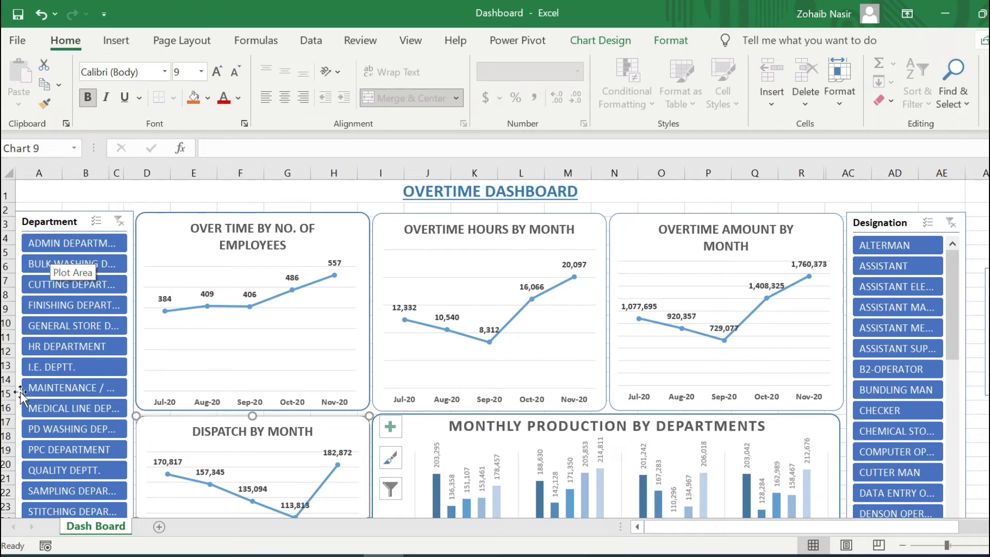
click(70, 369)
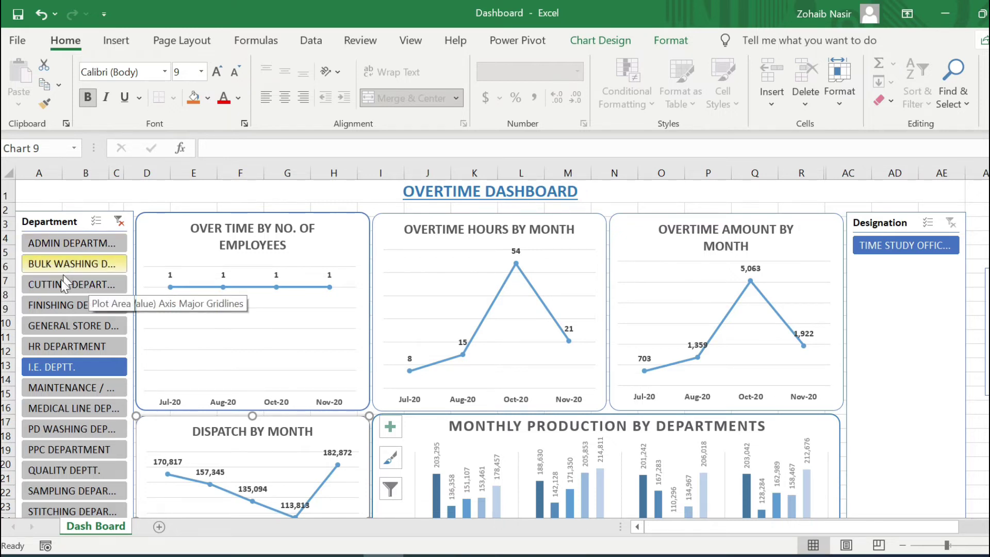
click(70, 244)
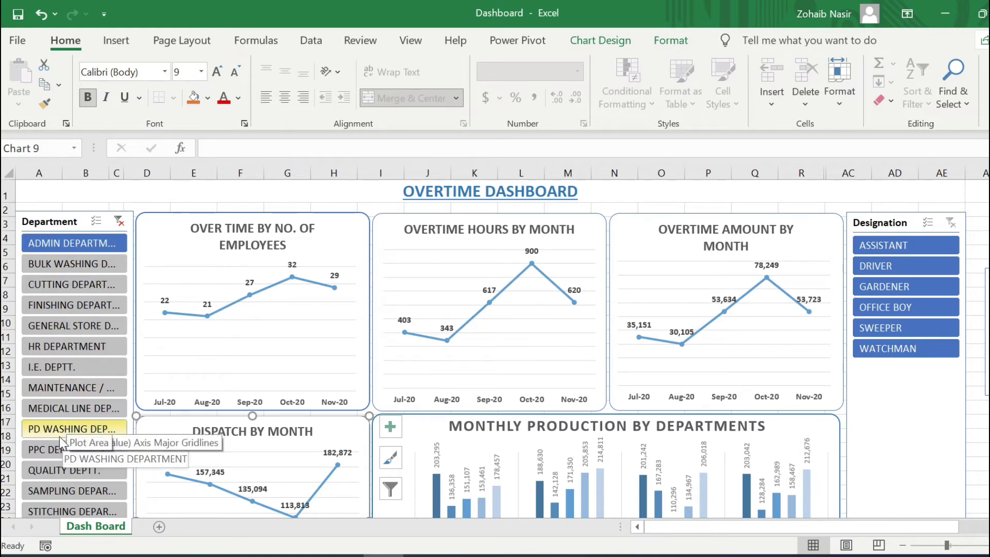
click(51, 451)
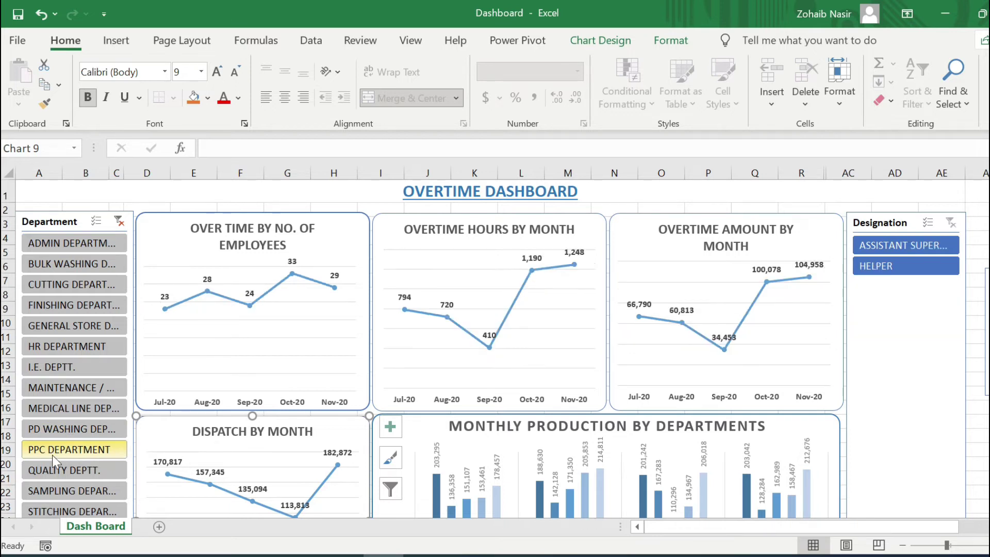
click(58, 470)
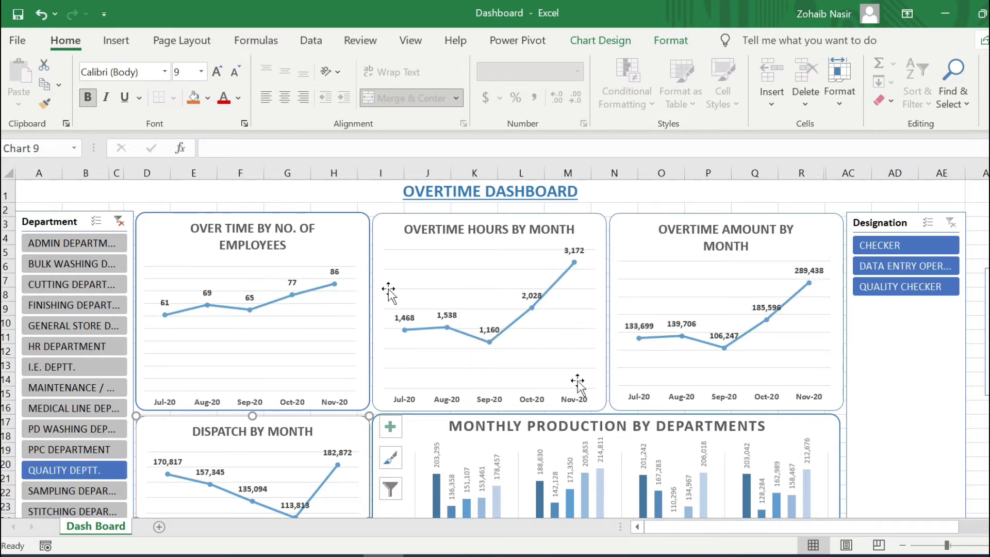
click(118, 221)
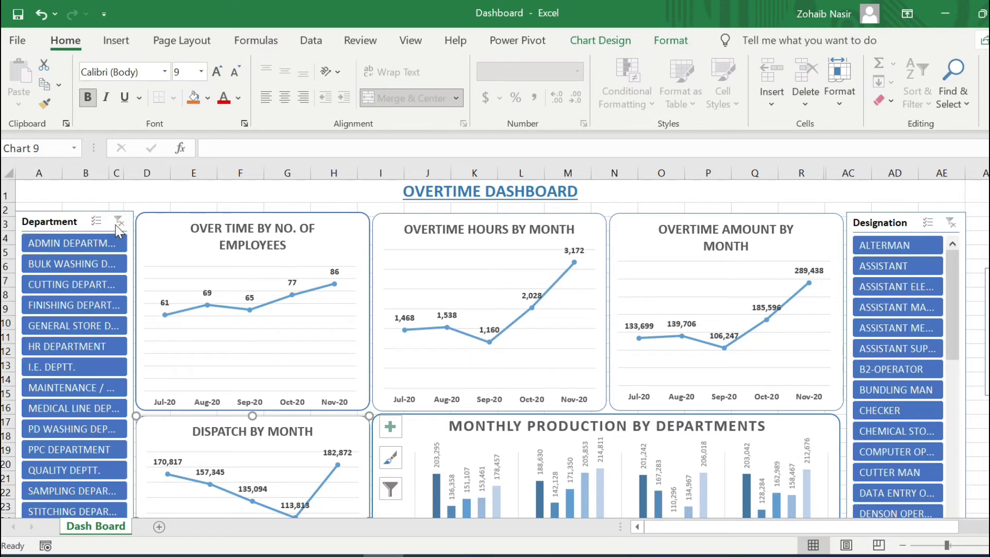
drag(679, 529, 759, 530)
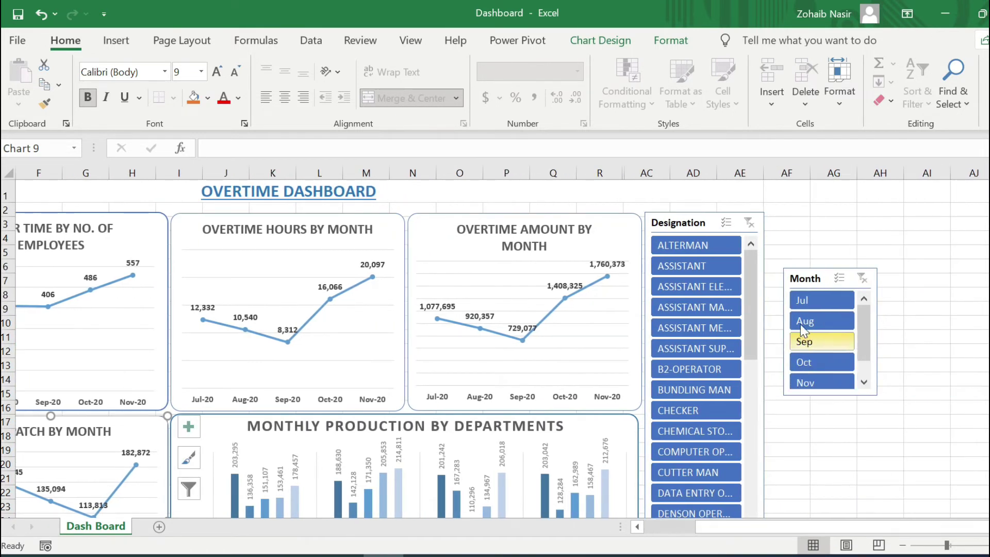
drag(751, 310, 758, 450)
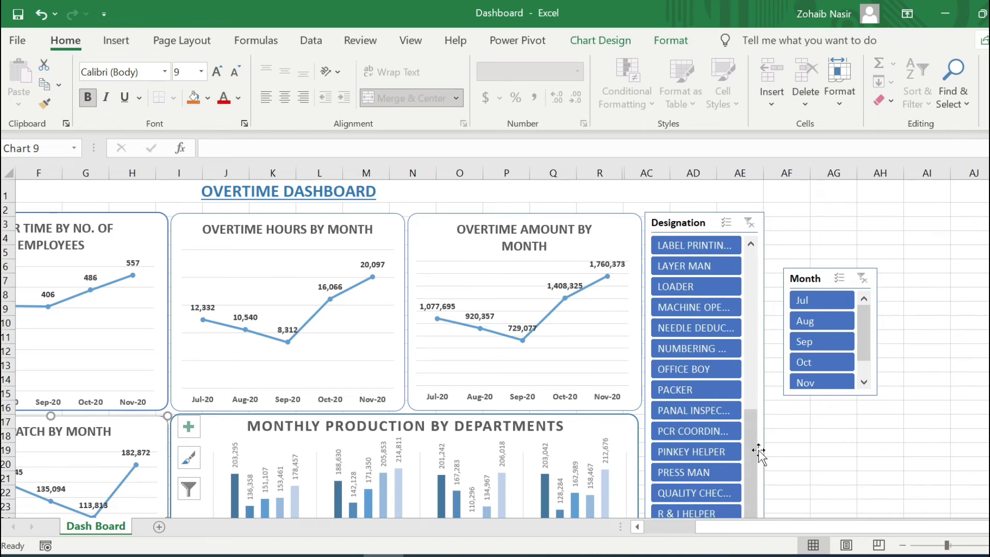
click(700, 368)
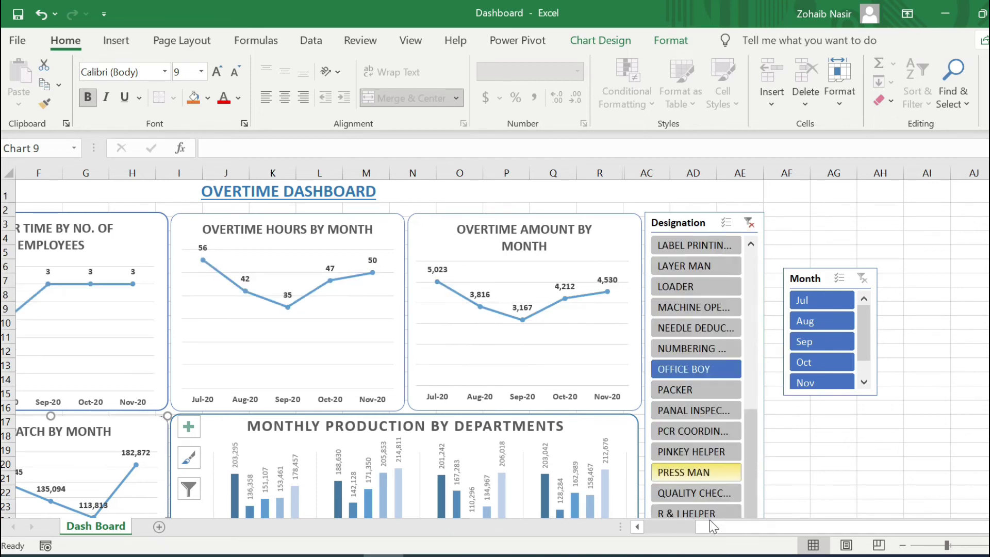
drag(707, 530, 651, 531)
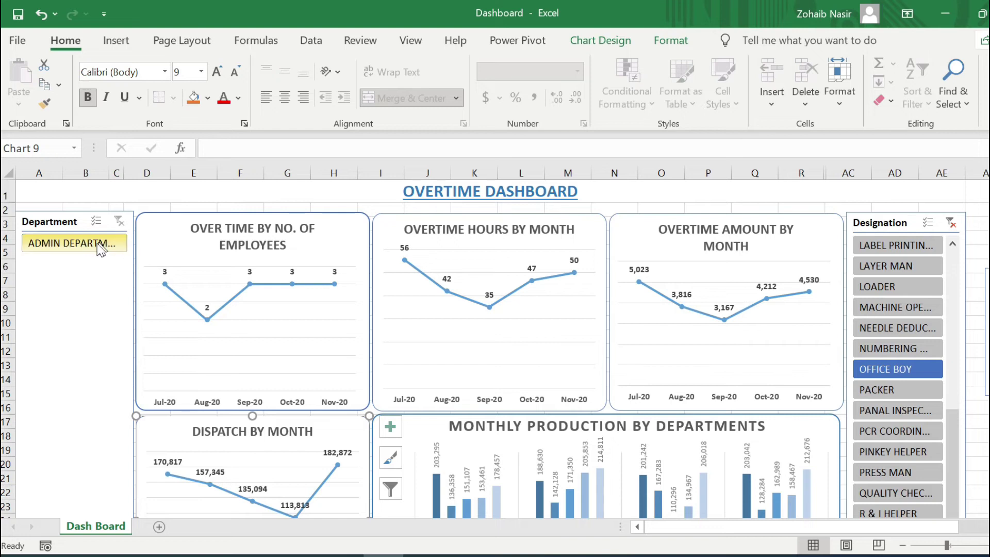
click(932, 368)
click(896, 392)
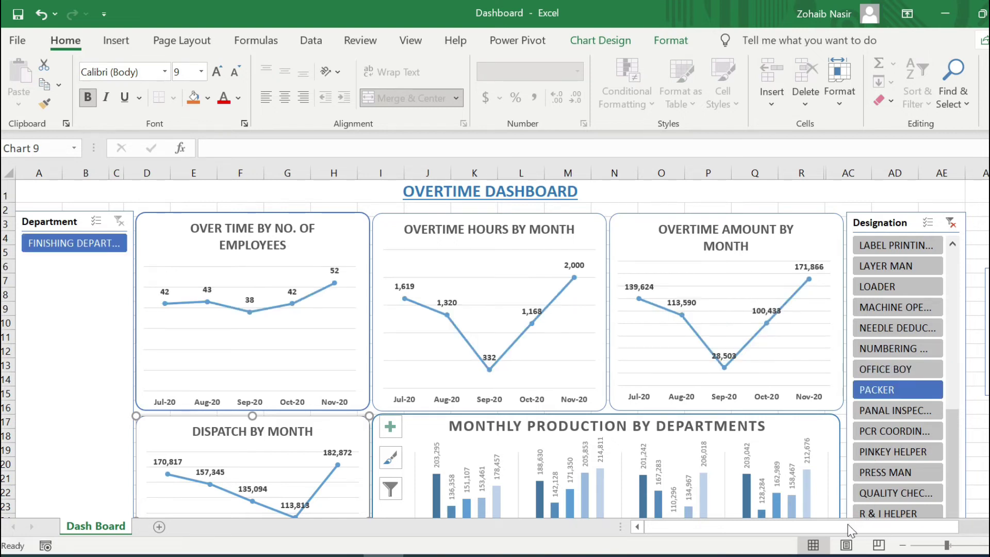
drag(953, 434, 954, 341)
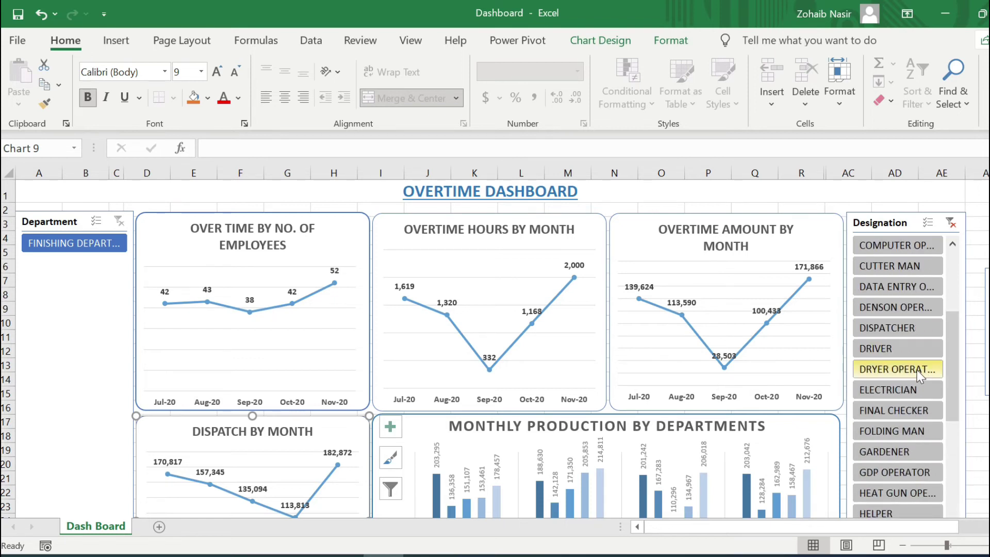
click(899, 288)
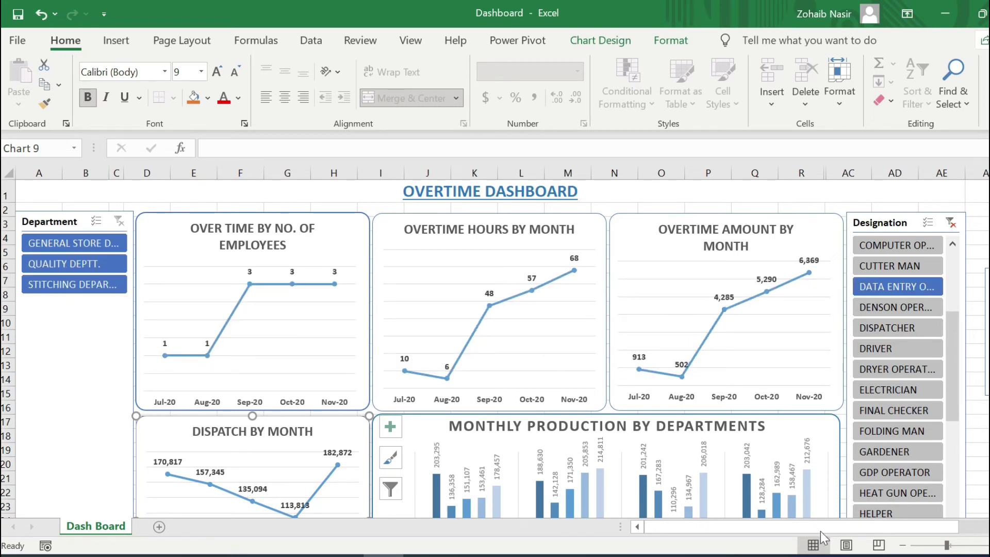
drag(821, 532, 771, 534)
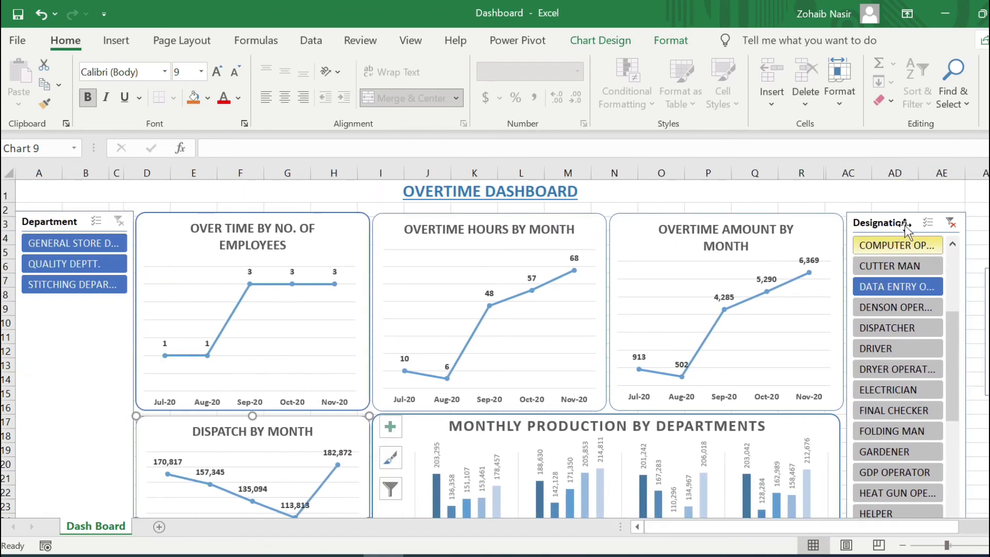
click(950, 224)
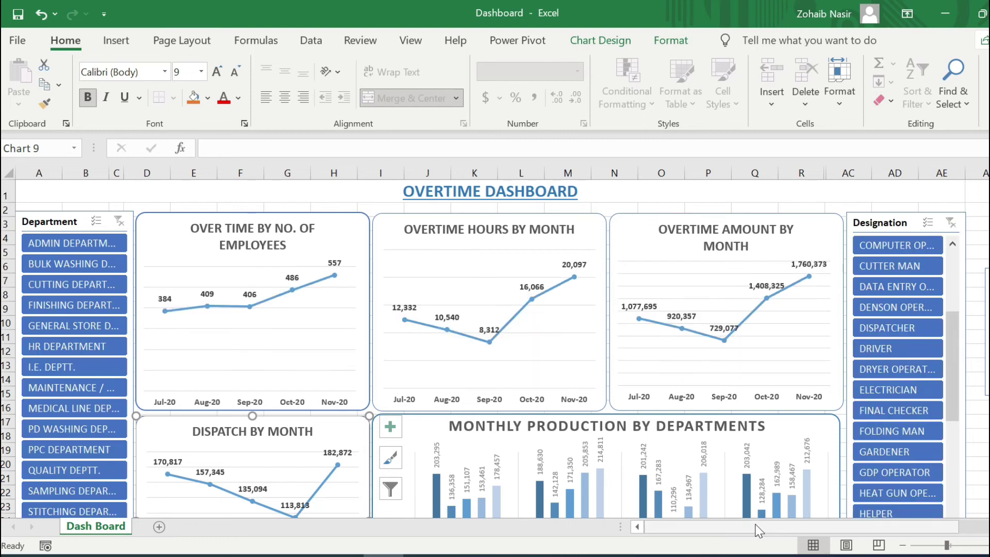
drag(762, 533, 779, 534)
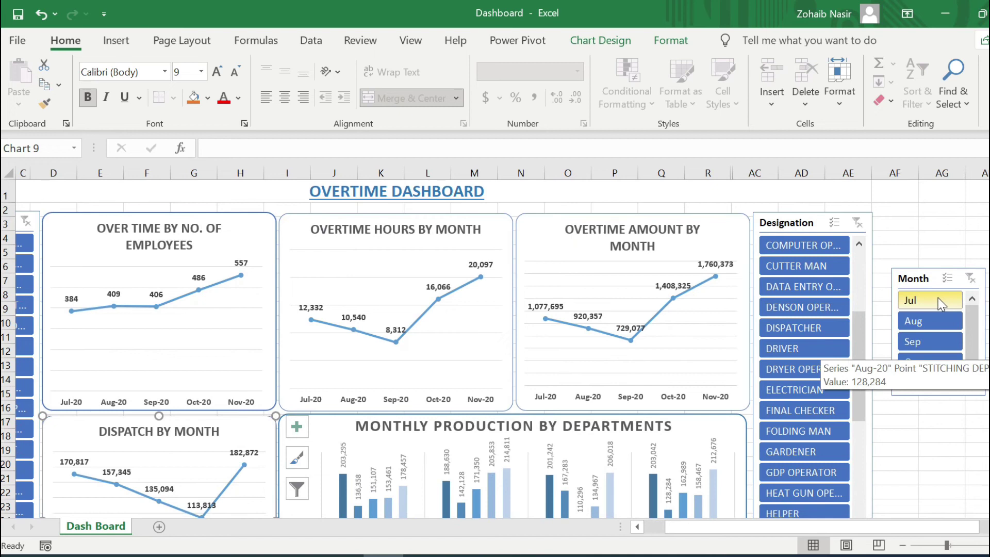
click(928, 342)
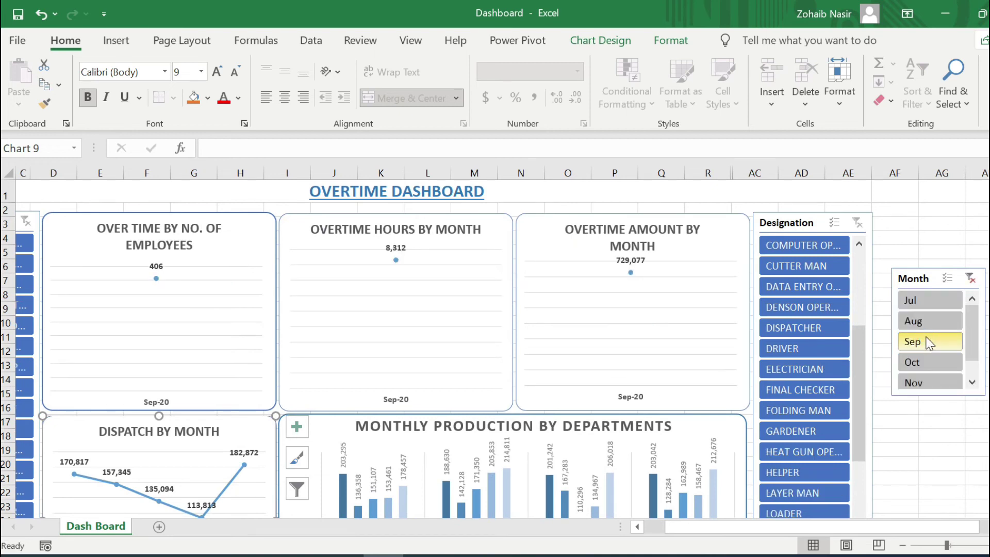
drag(977, 367, 979, 330)
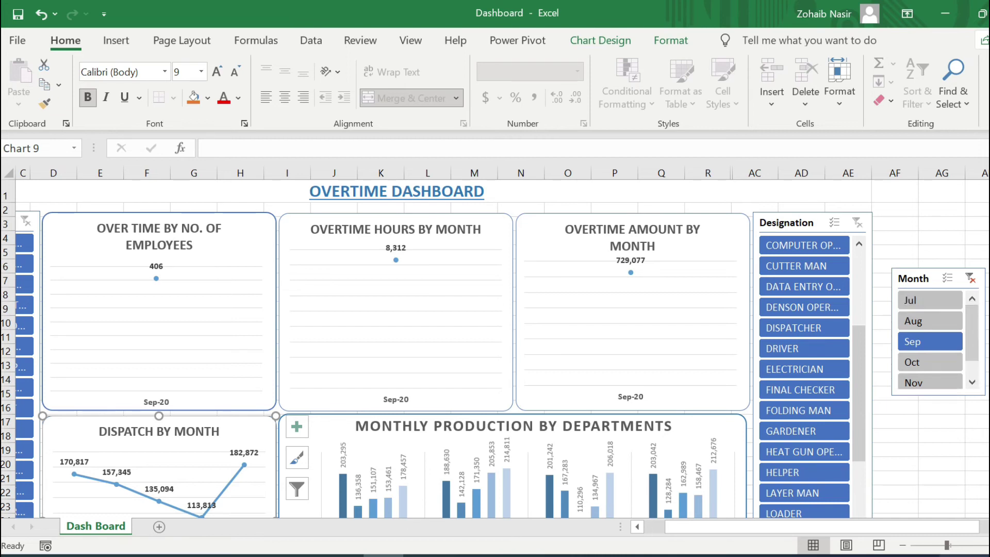
click(903, 545)
click(902, 545)
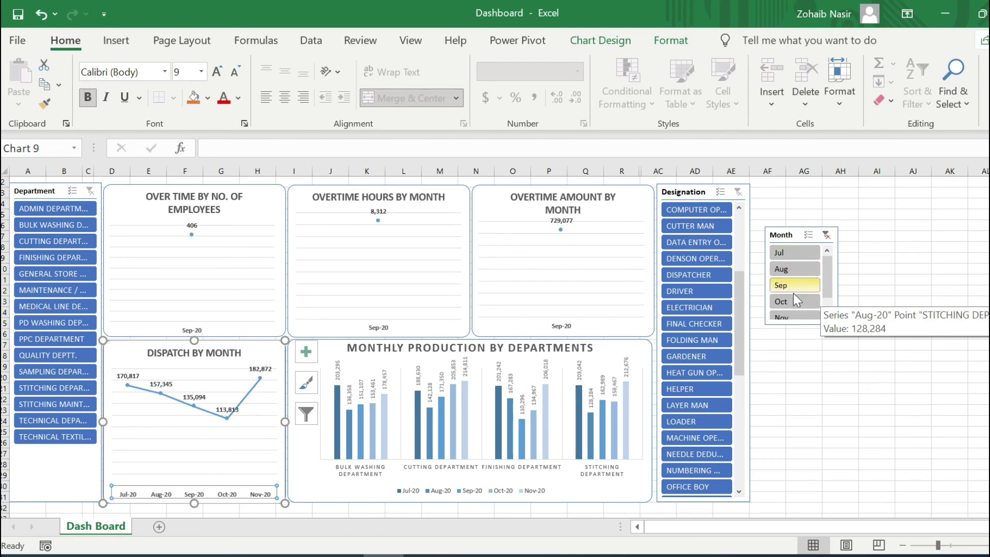
click(782, 317)
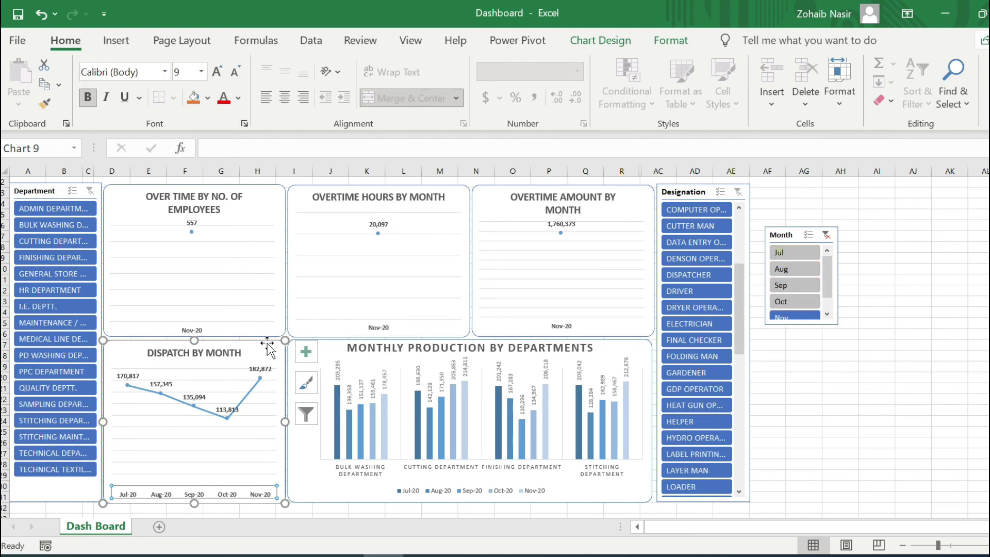
click(791, 252)
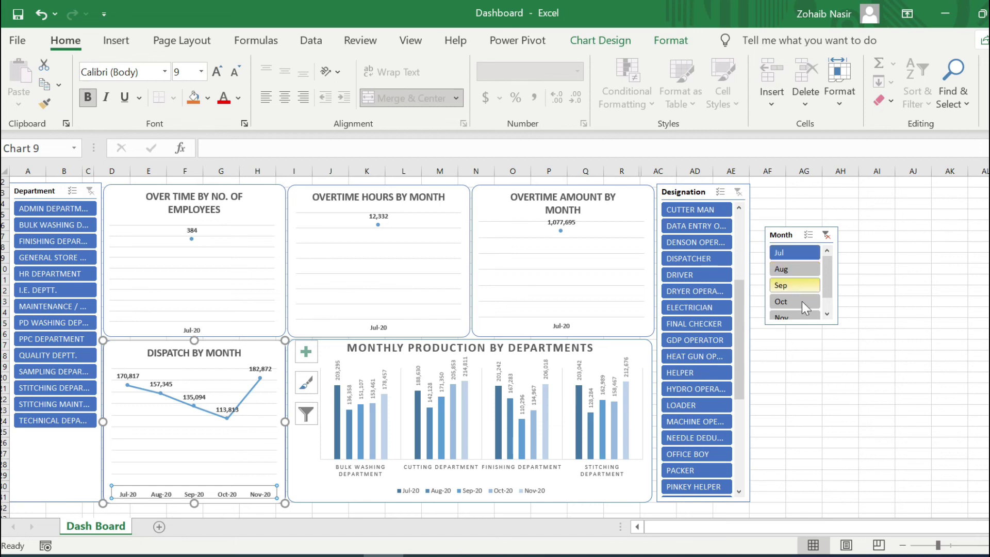
click(827, 314)
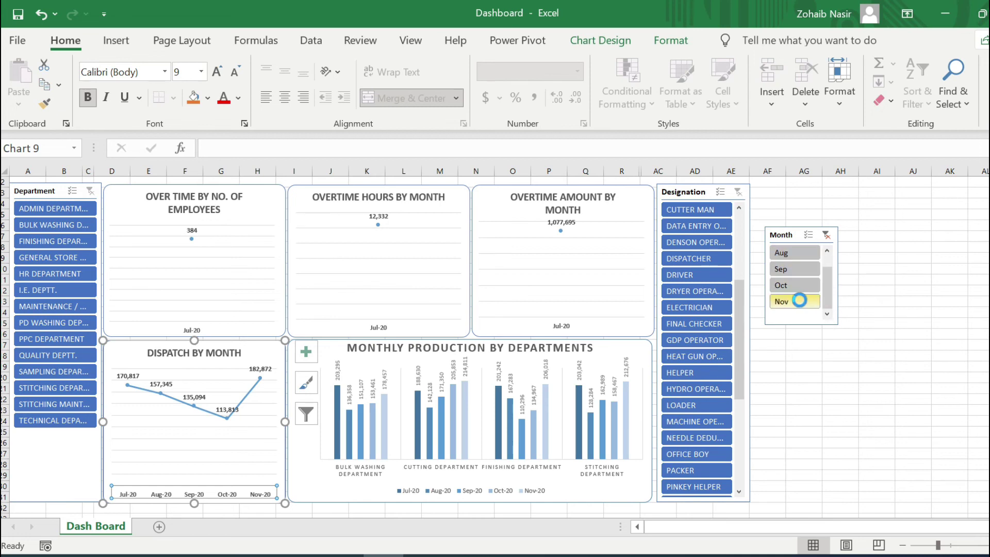
click(799, 300)
click(798, 284)
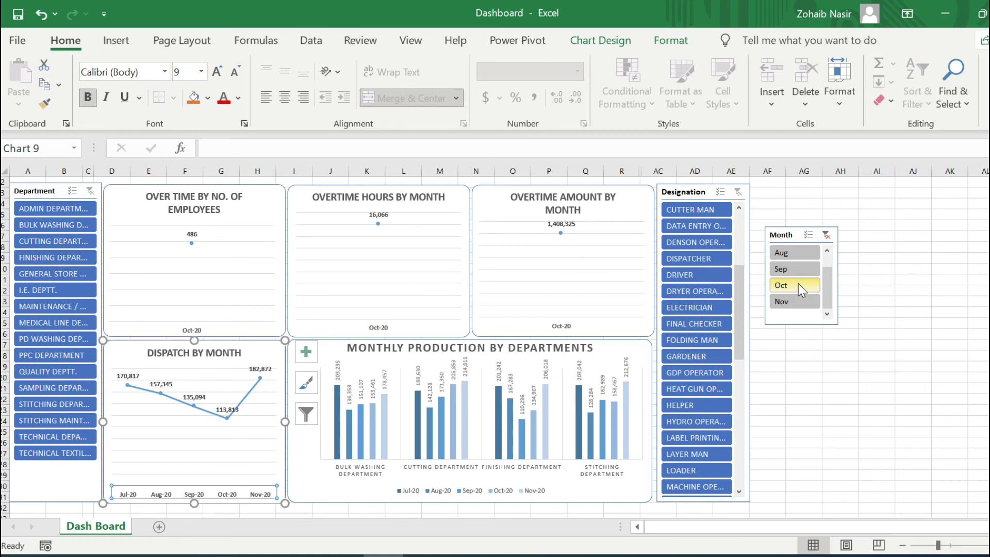
click(826, 235)
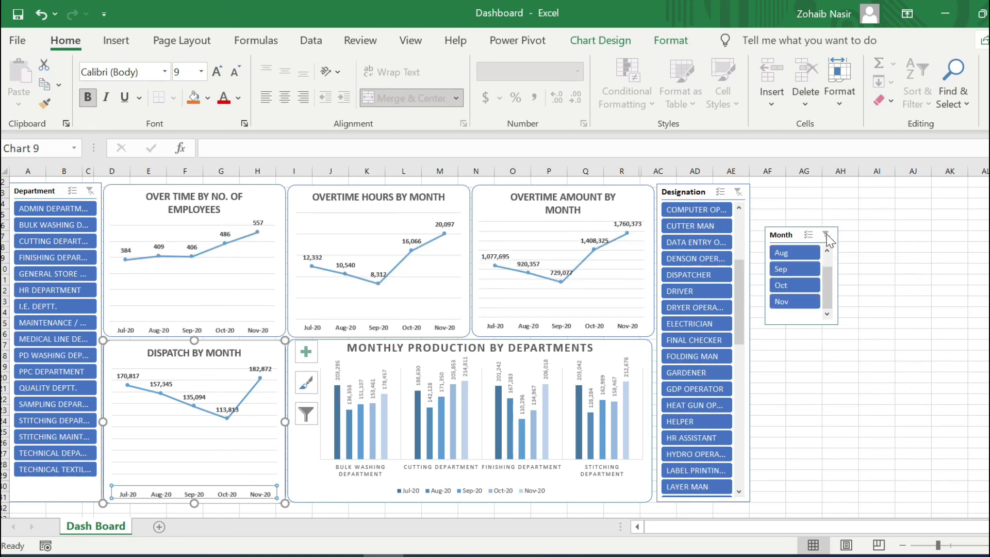
click(828, 251)
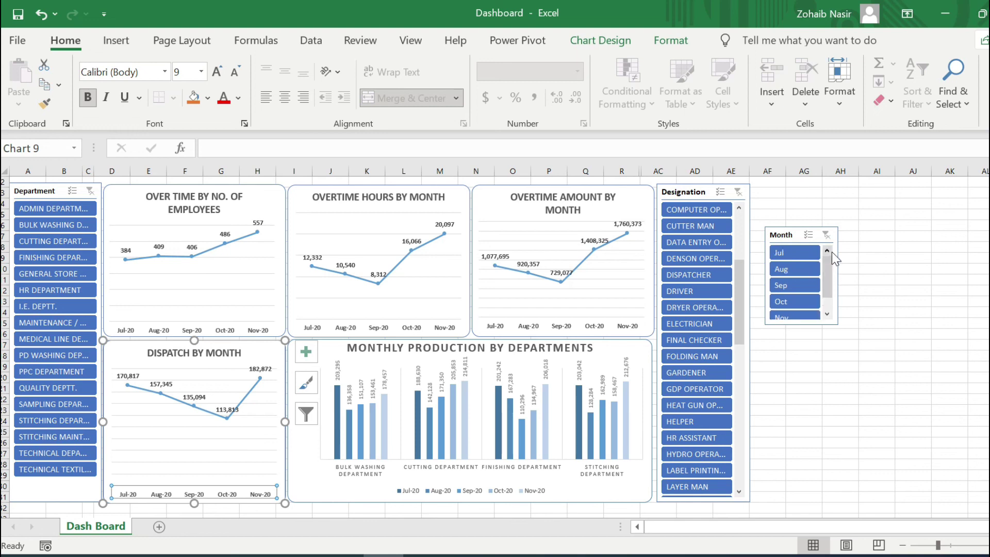
drag(741, 283, 743, 209)
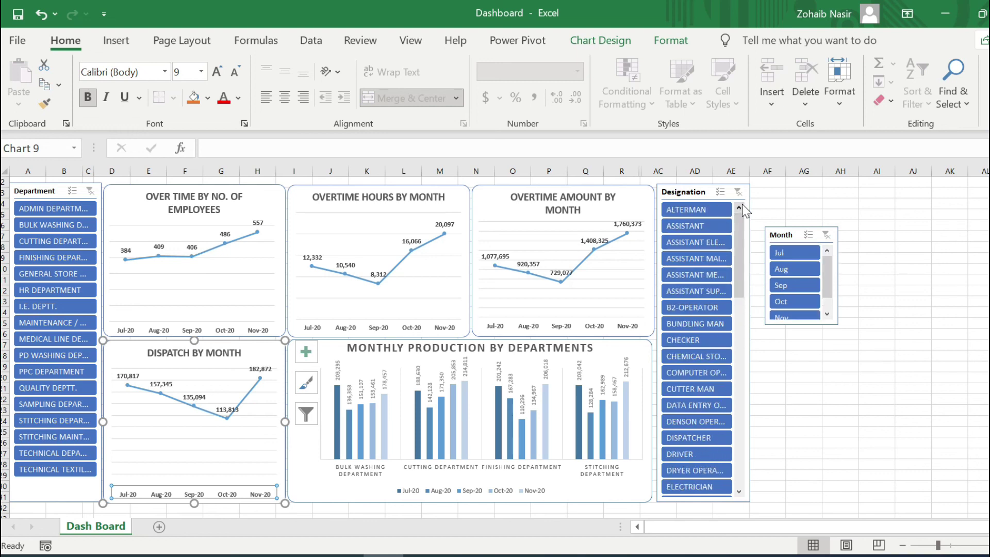